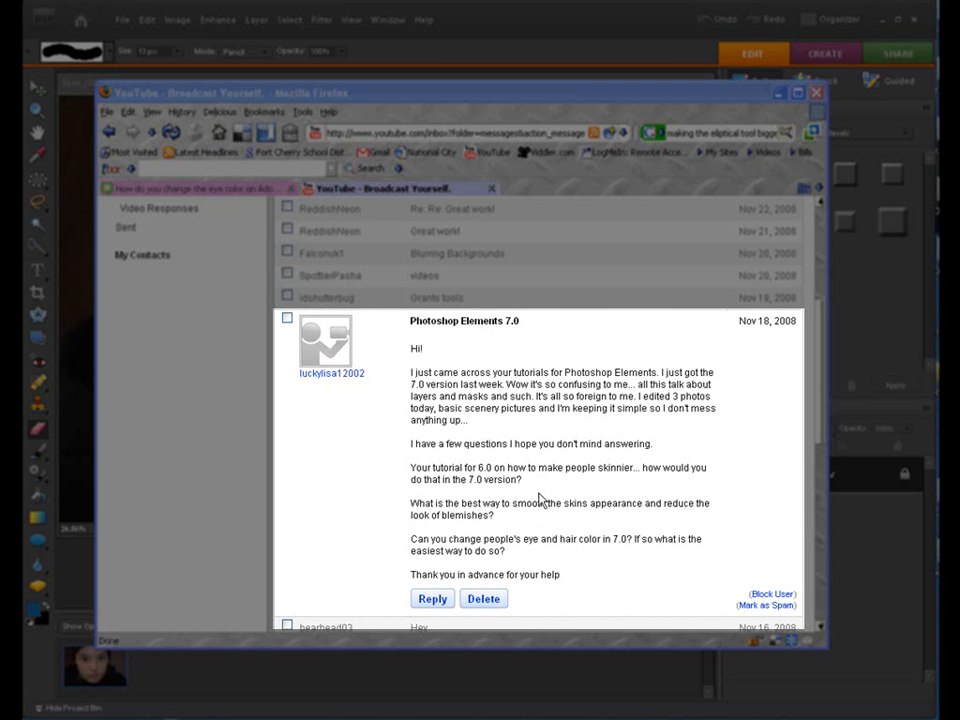
Highlight the message's question about changing eye and hair color and switch to Photoshop Elements
left_click_drag(521, 557, 368, 527)
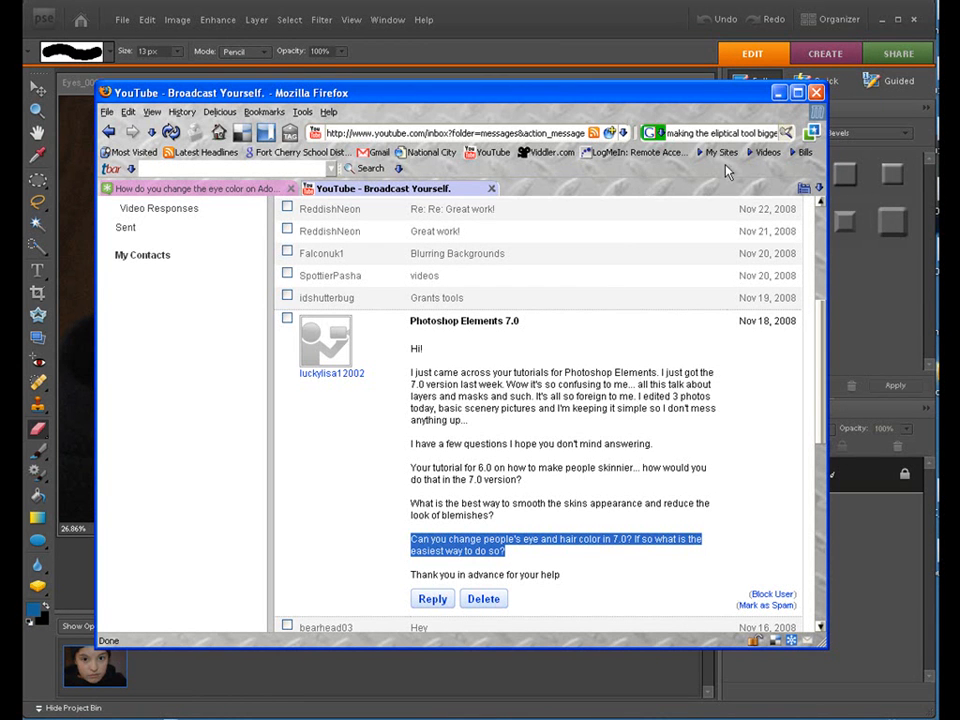
left_click(779, 93)
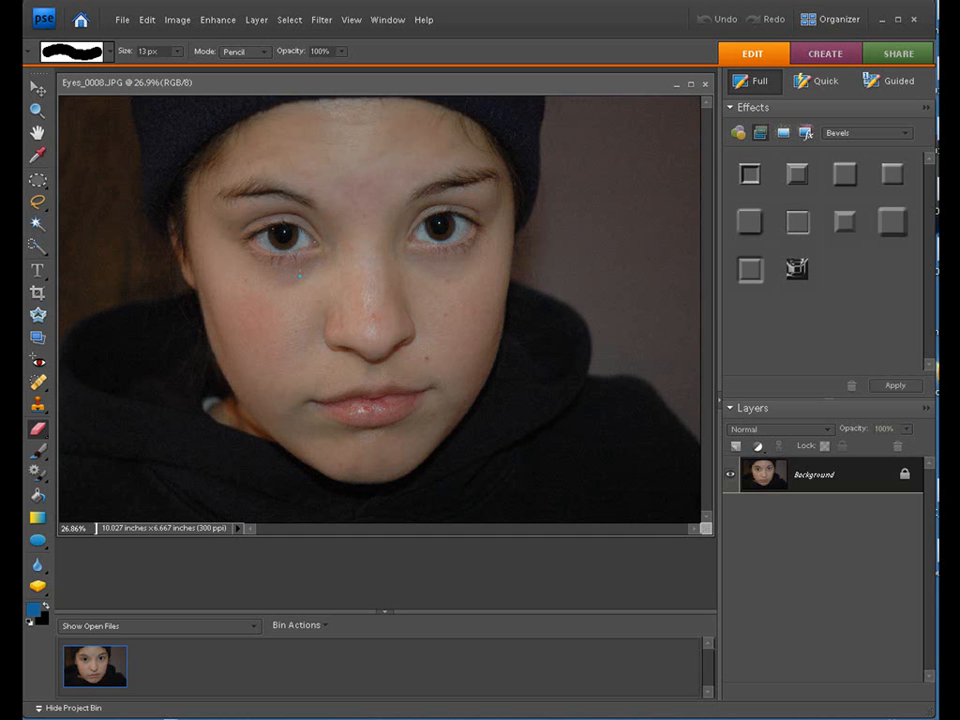
Brighten the portrait with a Levels adjustment and duplicate the Background layer
key("ctrl+l")
left_click(895, 43)
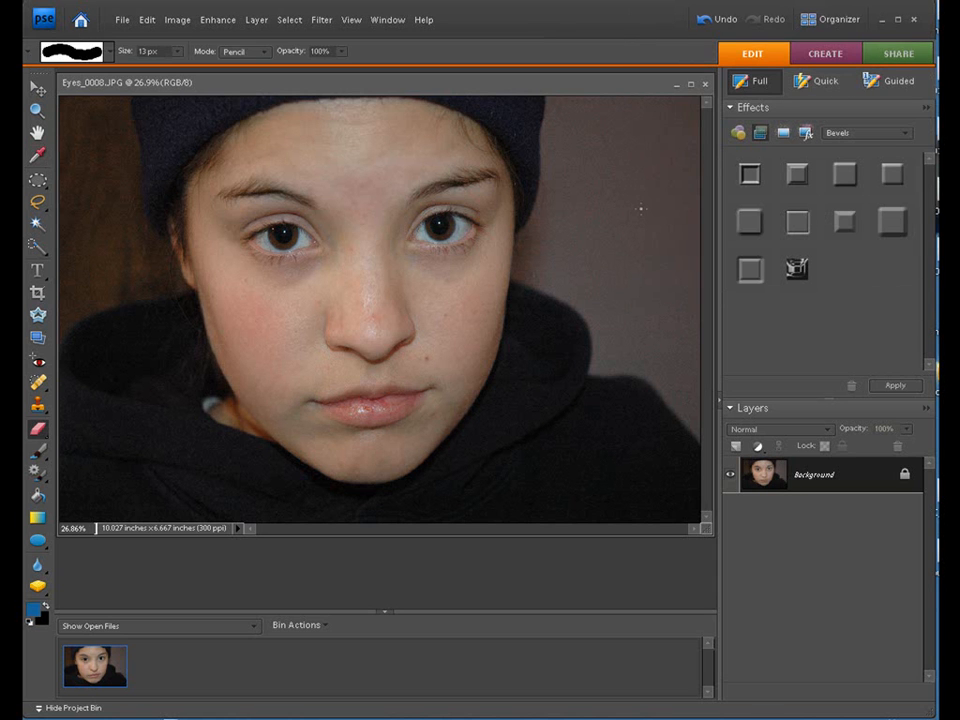
left_click_drag(767, 481, 737, 447)
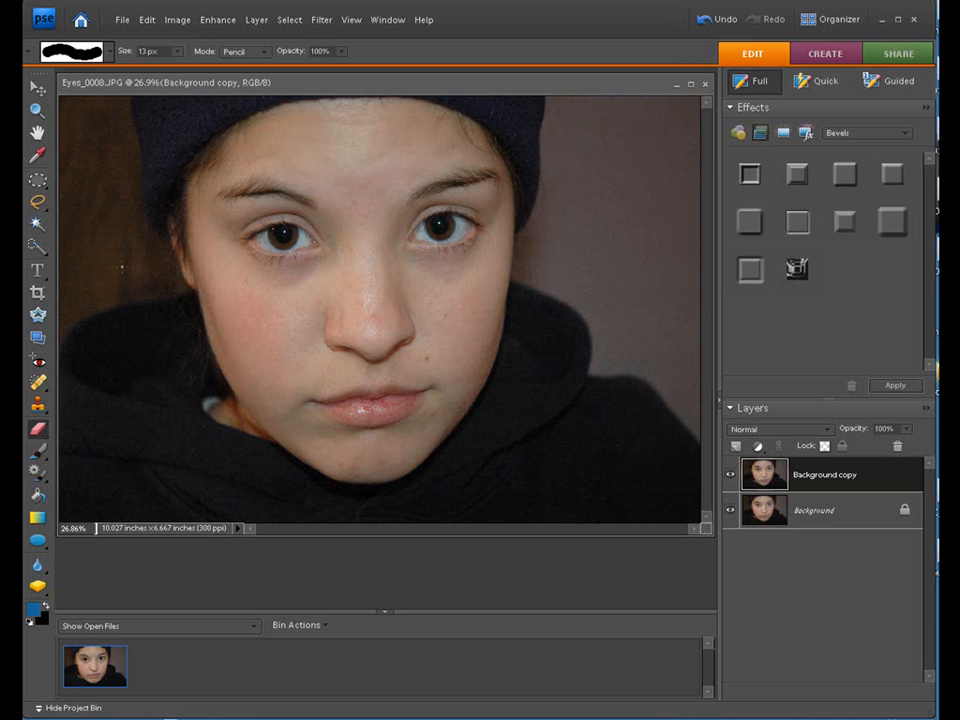
Select the iris and pupil of both eyes on the Background copy layer with the Quick Selection tool
left_click(37, 110)
mouse_move(176, 181)
left_mouse_down()
mouse_move(369, 196)
mouse_move(555, 298)
left_mouse_up()
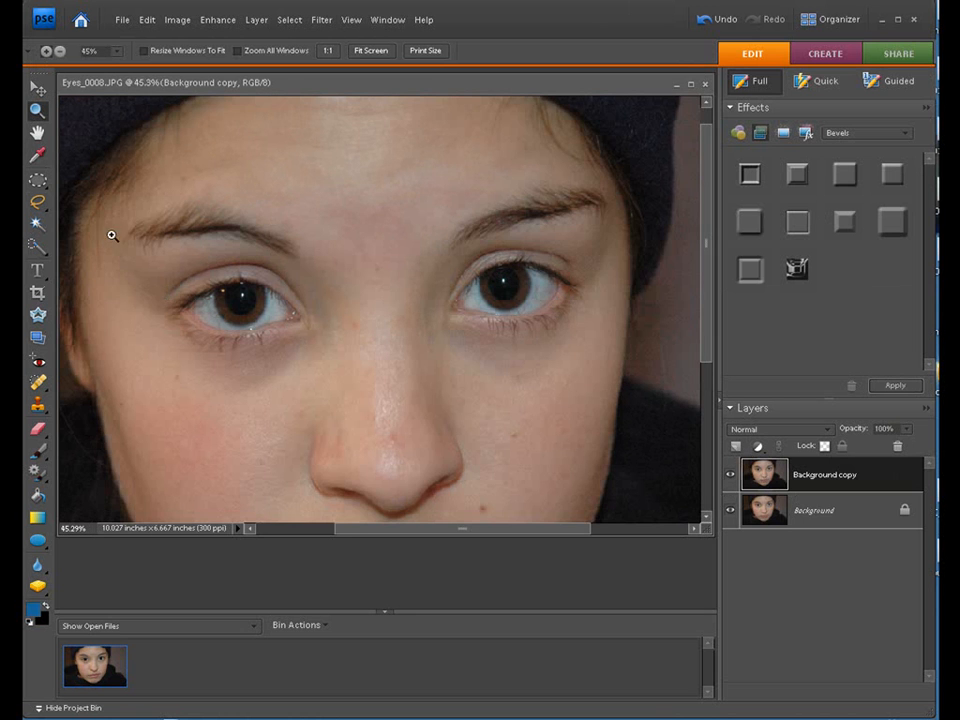
left_click_drag(107, 222, 619, 403)
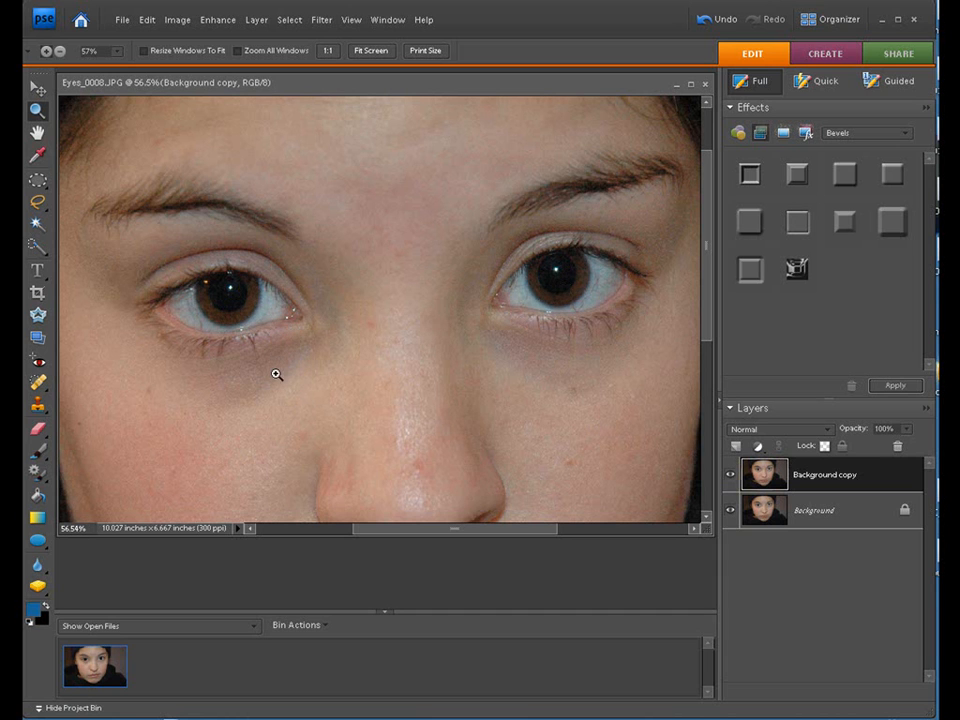
left_click(37, 245)
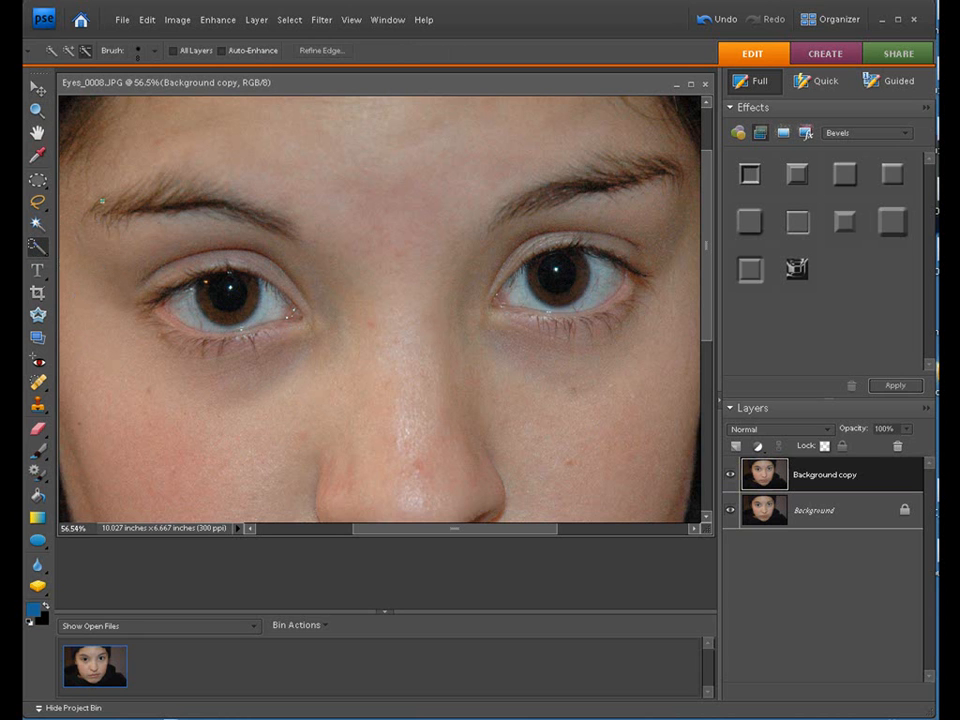
left_click(69, 50)
left_click_drag(210, 288, 245, 300)
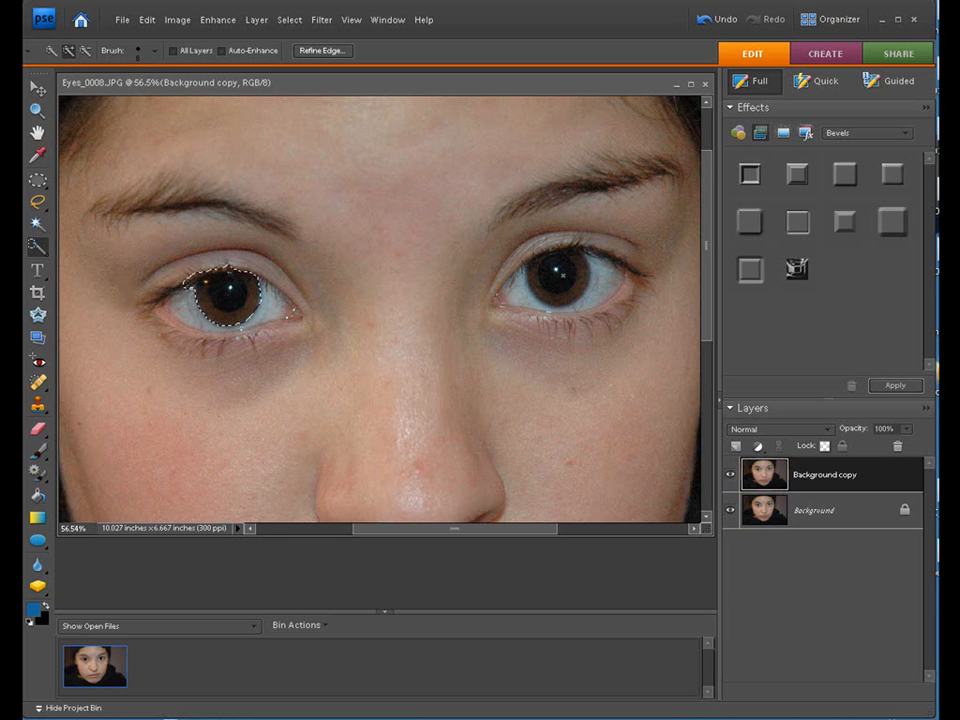
left_click_drag(566, 277, 555, 277)
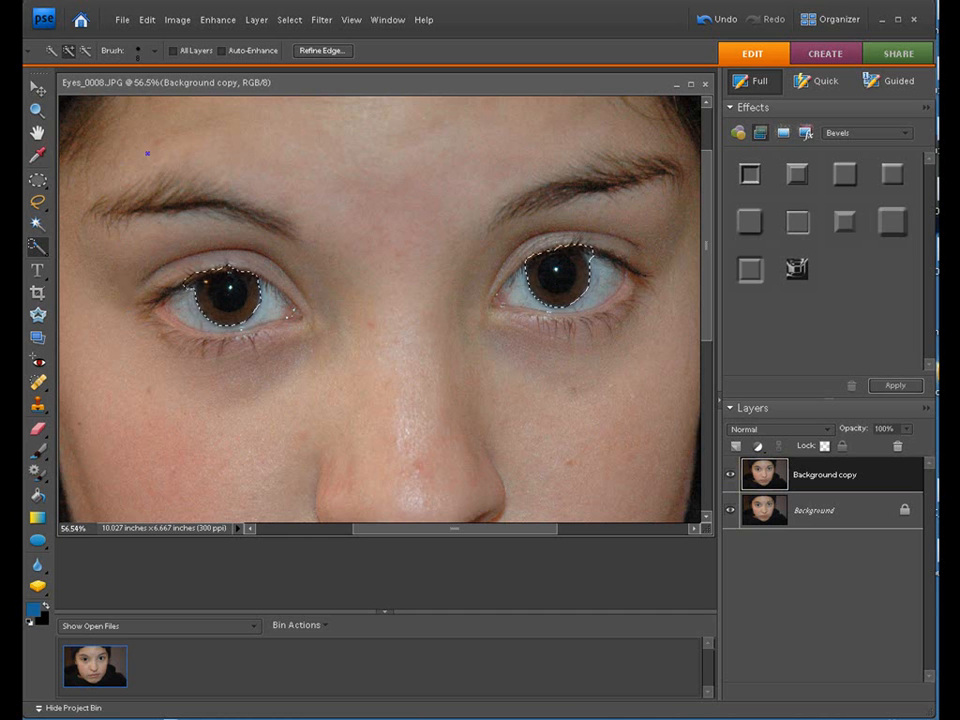
Refine the selection by subtracting the brown irises and adding missed pupil areas, keeping only both pupils selected
left_click(86, 52)
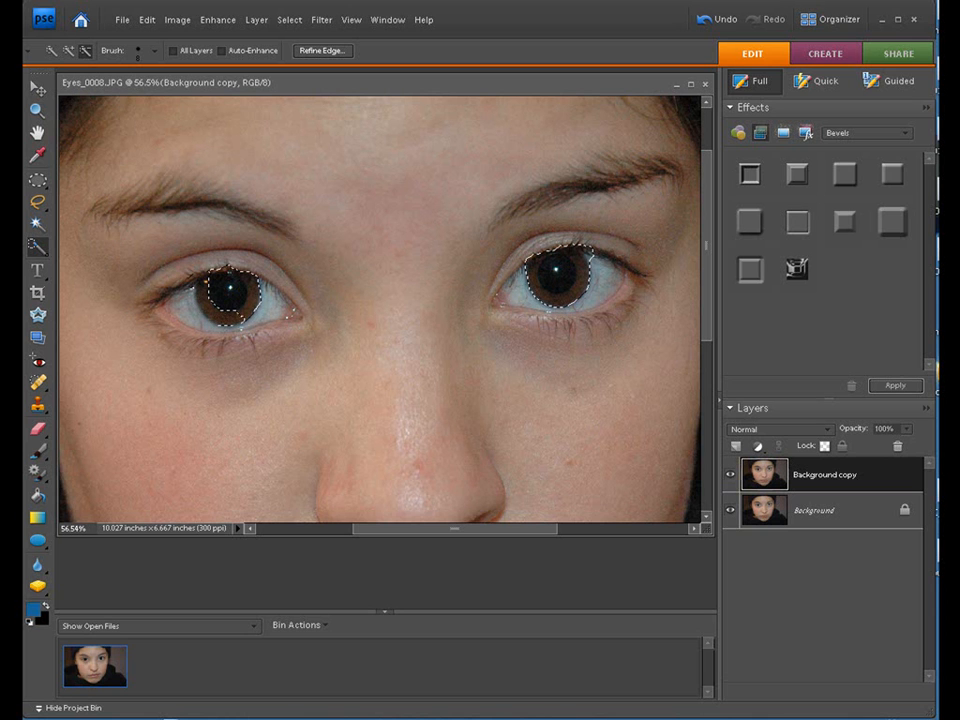
left_click_drag(258, 298, 261, 281)
left_click(69, 50)
left_click_drag(232, 284, 237, 300)
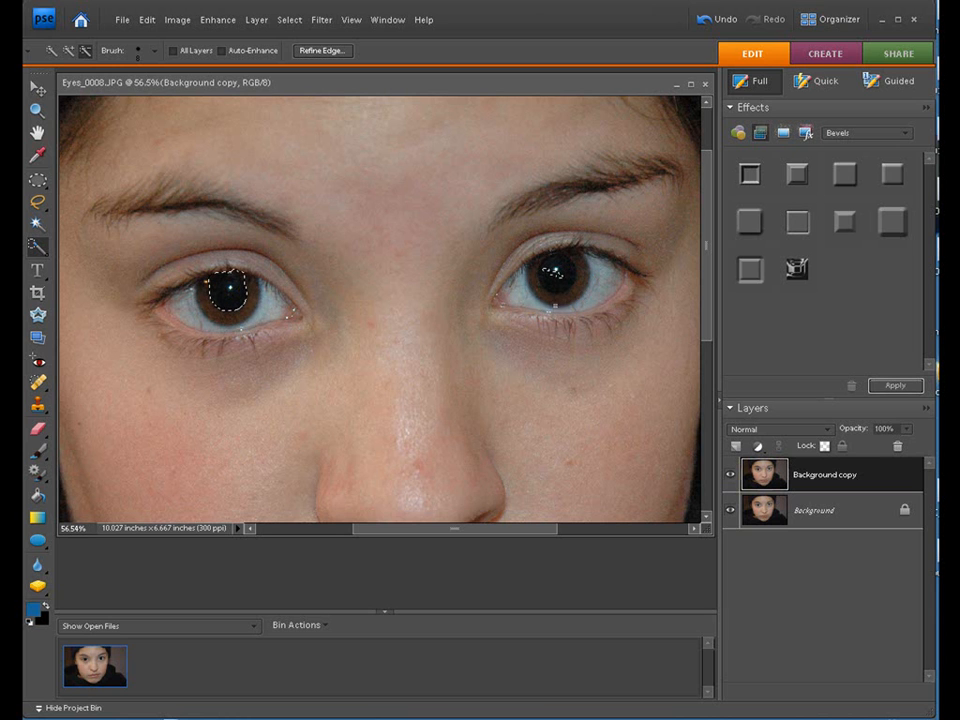
left_click(68, 50)
left_click_drag(556, 283, 562, 264)
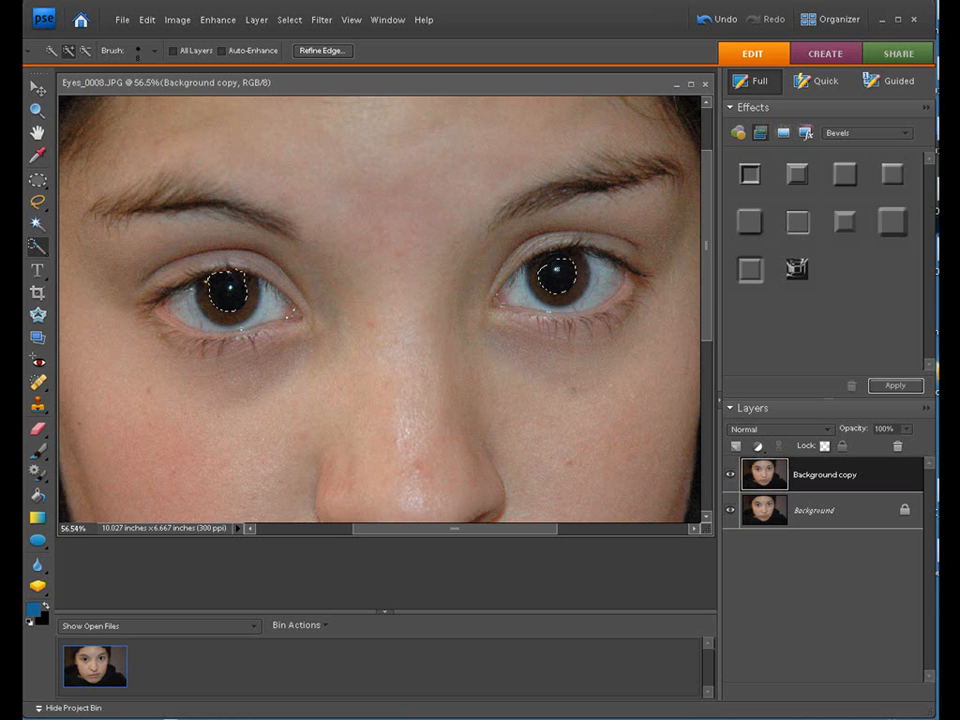
left_click(86, 50)
left_click_drag(576, 254, 558, 258)
Copy the selected pupils to a new layer and rename that layer pupils
left_click(257, 20)
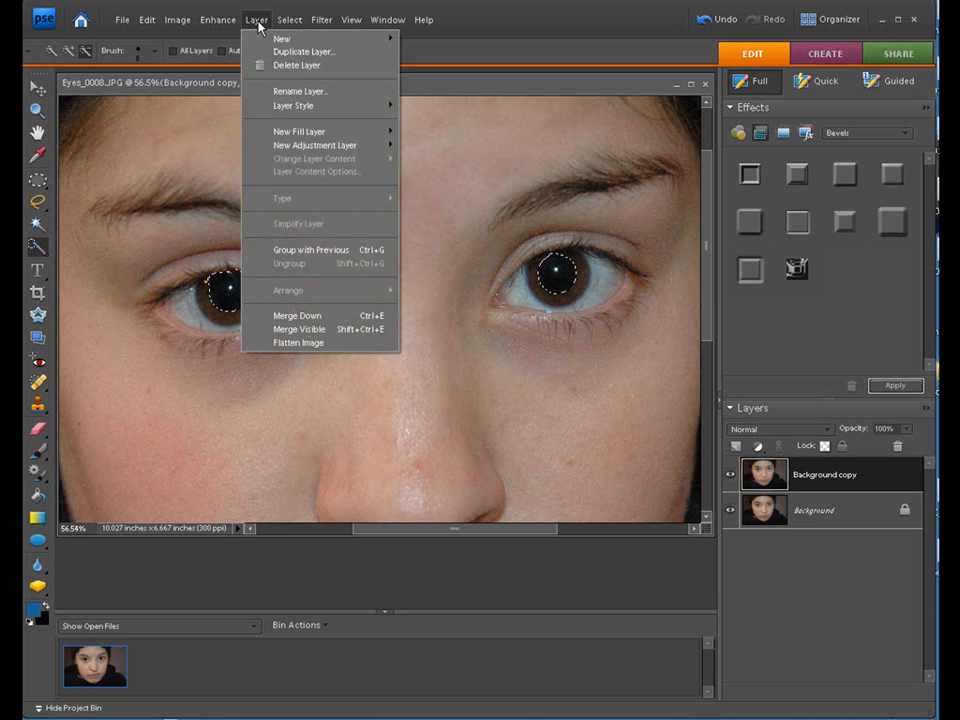
mouse_move(283, 39)
left_click(440, 79)
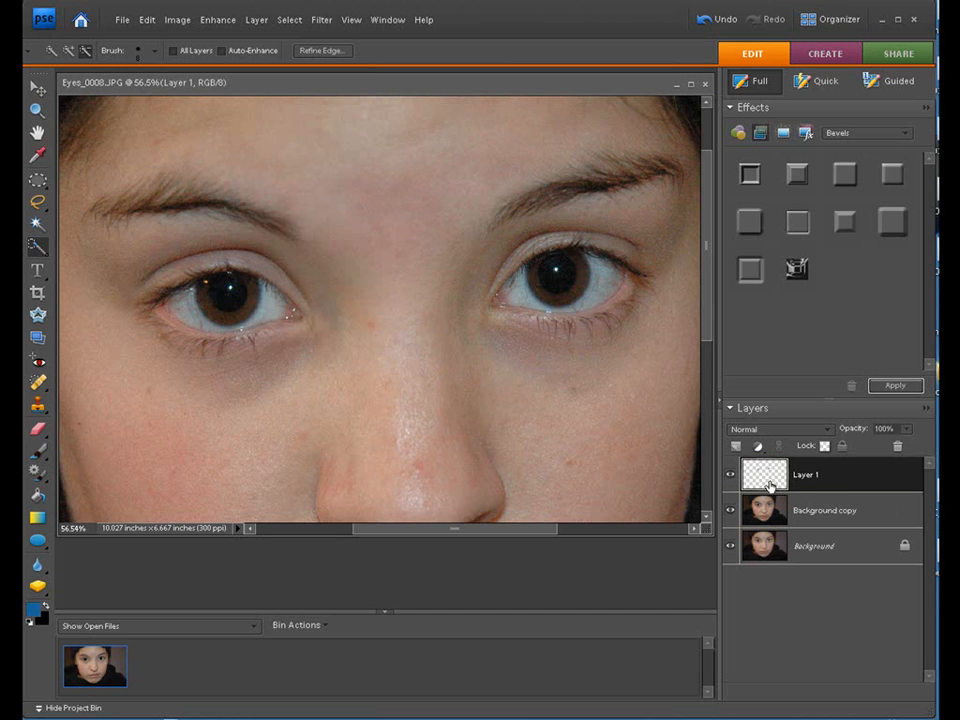
right_click(814, 481)
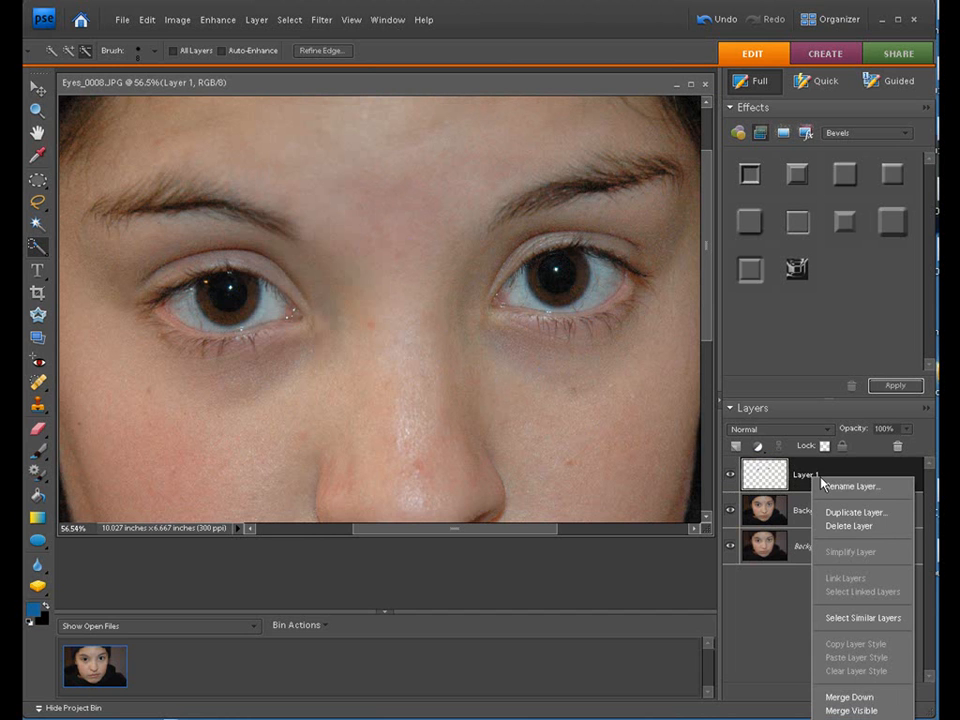
left_click(850, 486)
type("pupils")
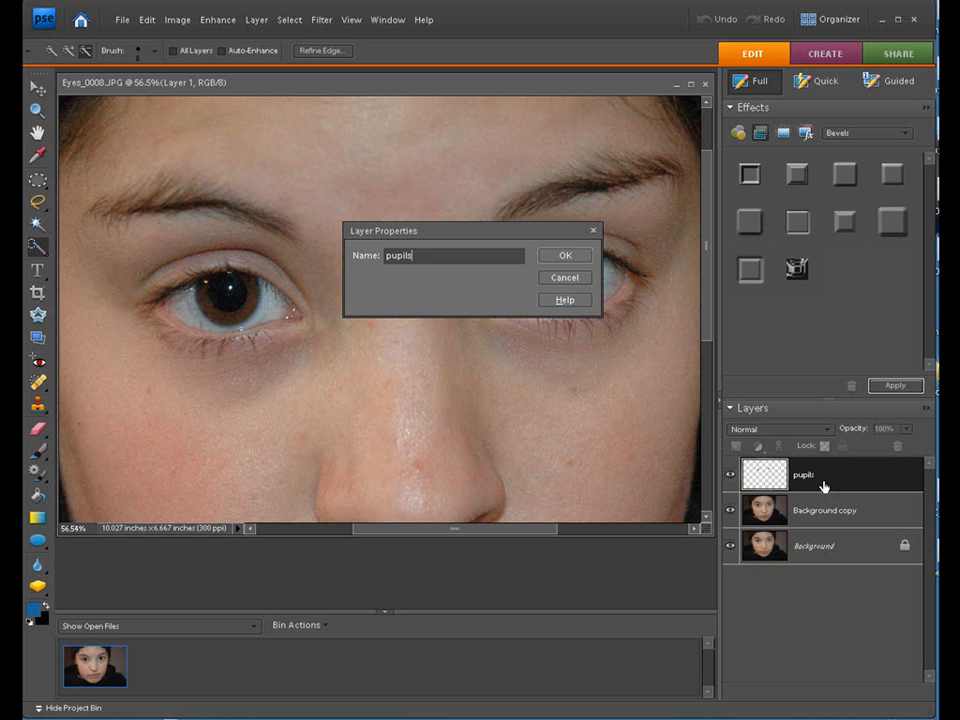
left_click(564, 255)
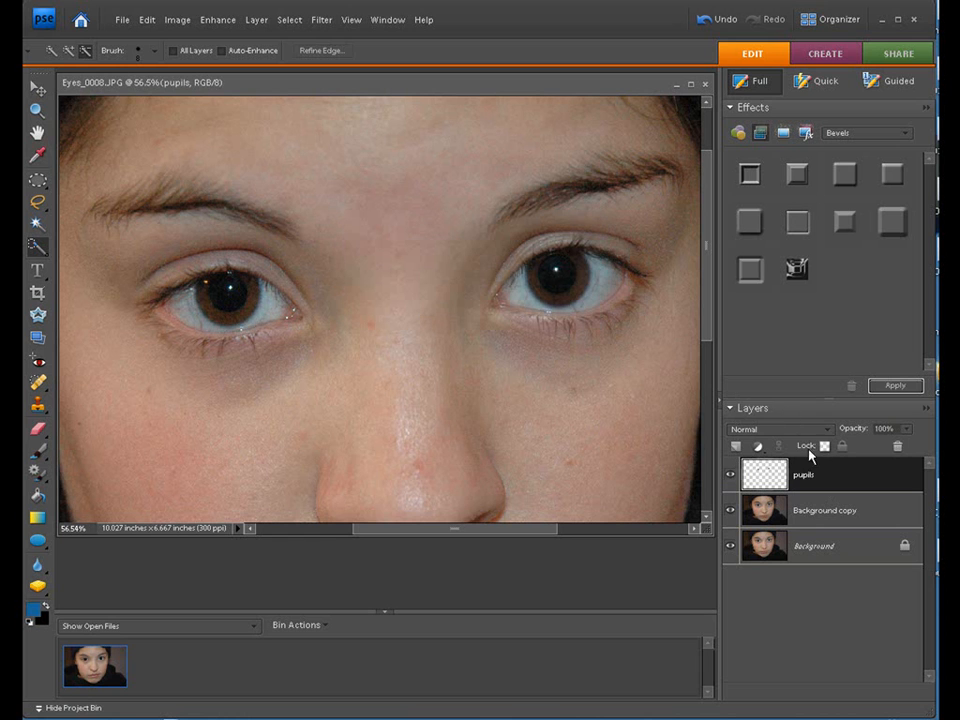
Select both whole irises with their pupils on the Background copy layer, trimming the excess around their edges
left_click(865, 512)
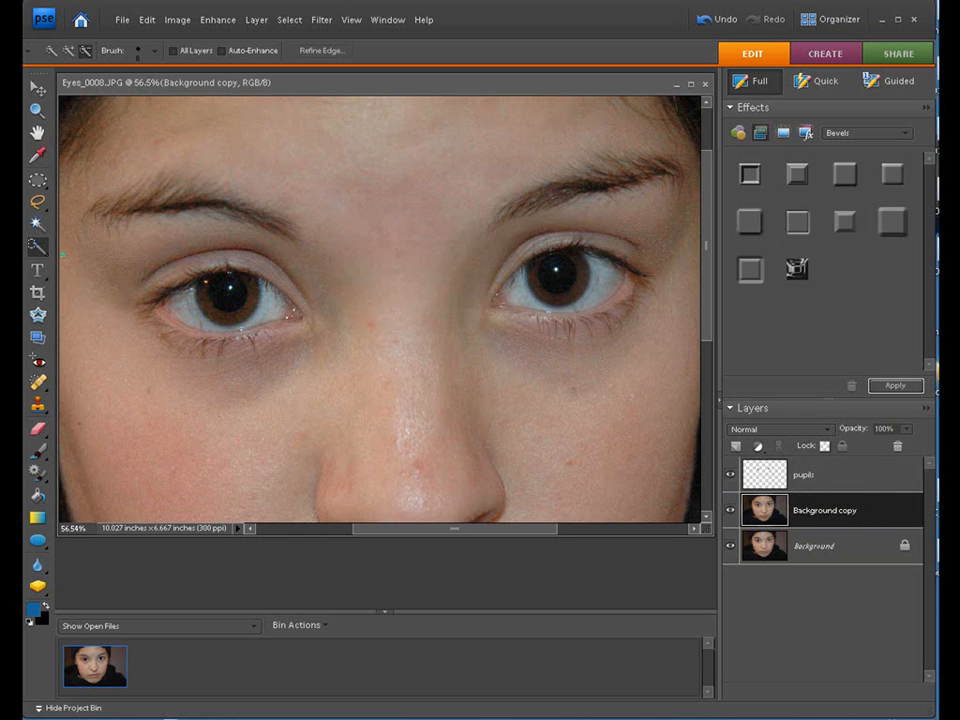
left_click(68, 51)
mouse_move(186, 296)
left_mouse_down()
mouse_move(221, 285)
mouse_move(205, 297)
left_mouse_up()
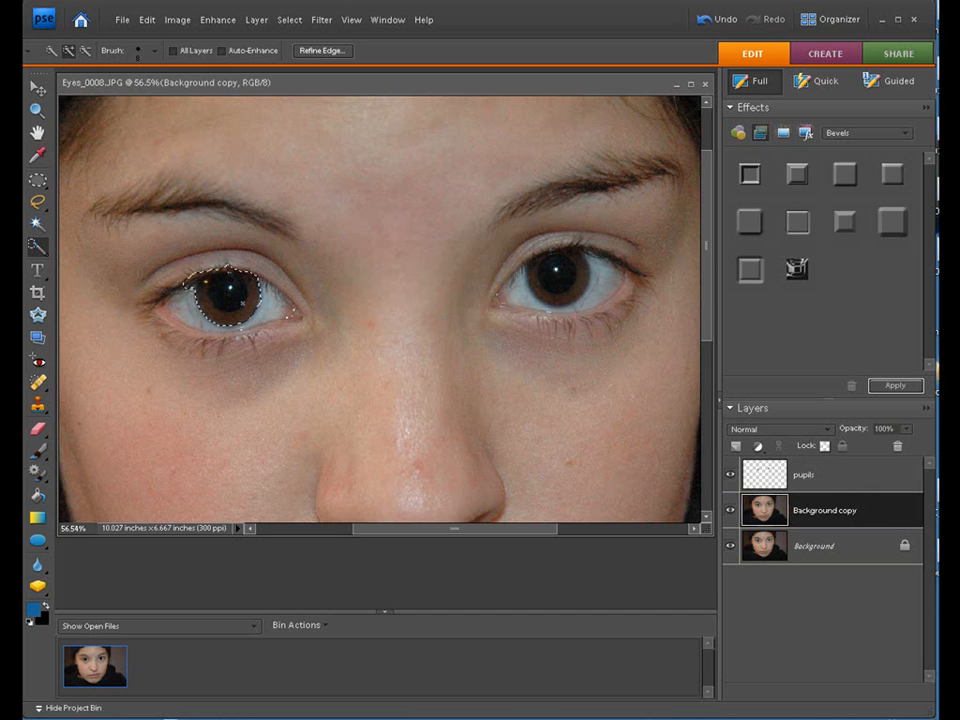
left_click_drag(534, 270, 543, 291)
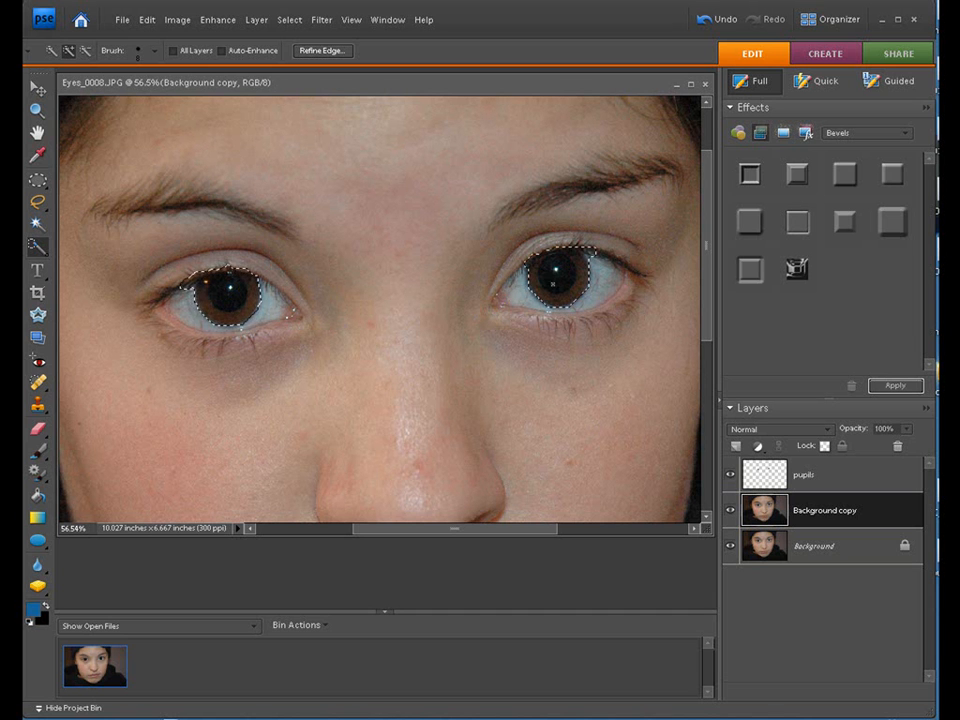
left_click(86, 50)
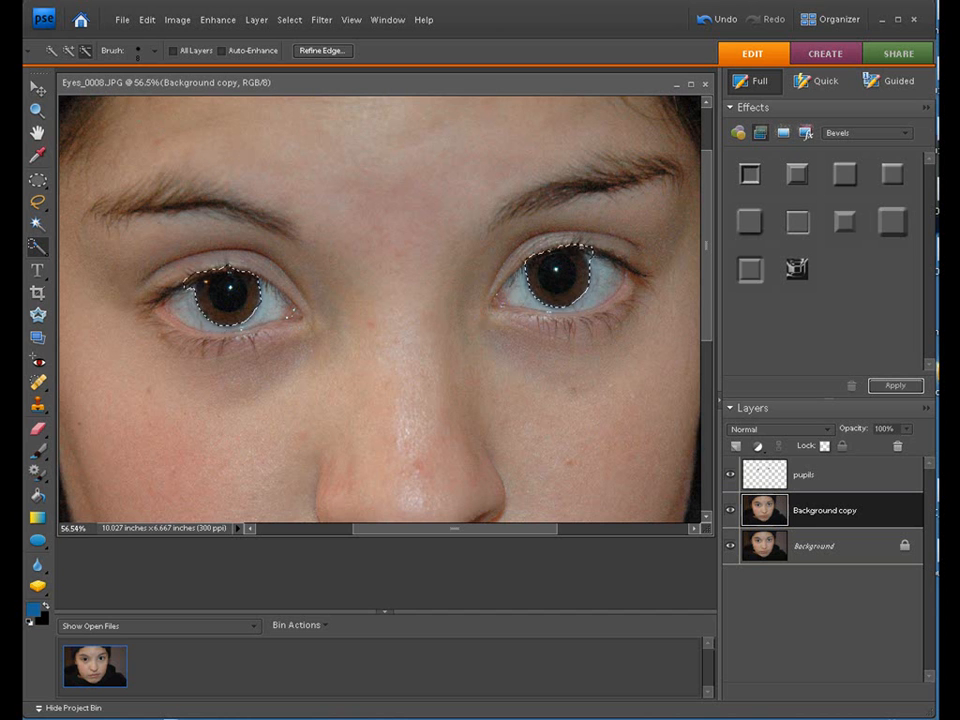
left_click(597, 268)
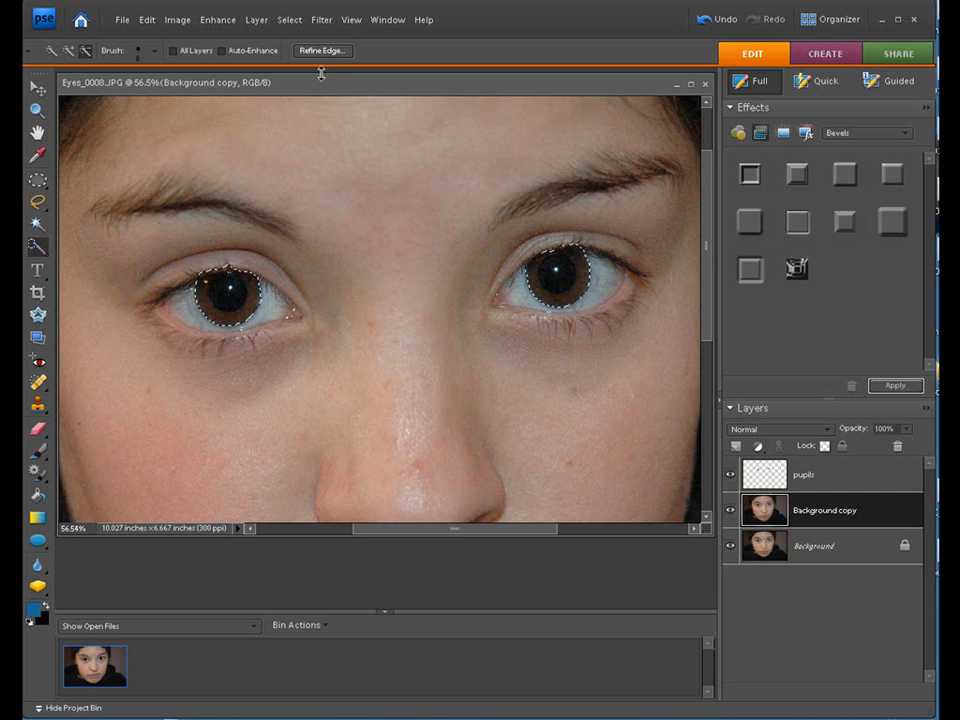
Copy the selected irises to a new layer and rename that layer eyes
left_click(256, 20)
mouse_move(258, 38)
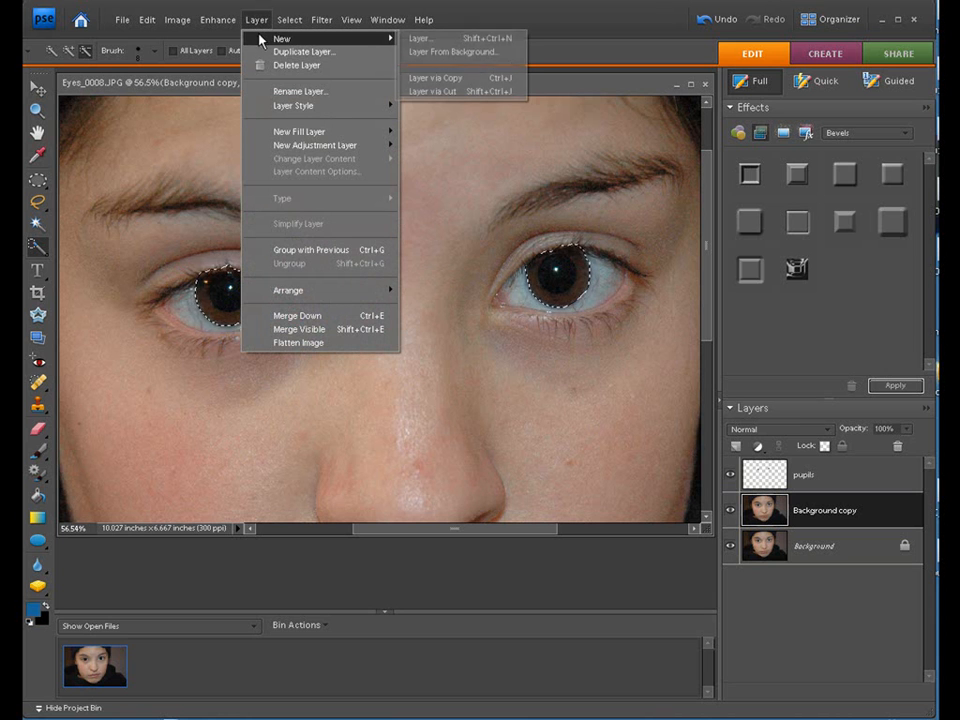
left_click(423, 80)
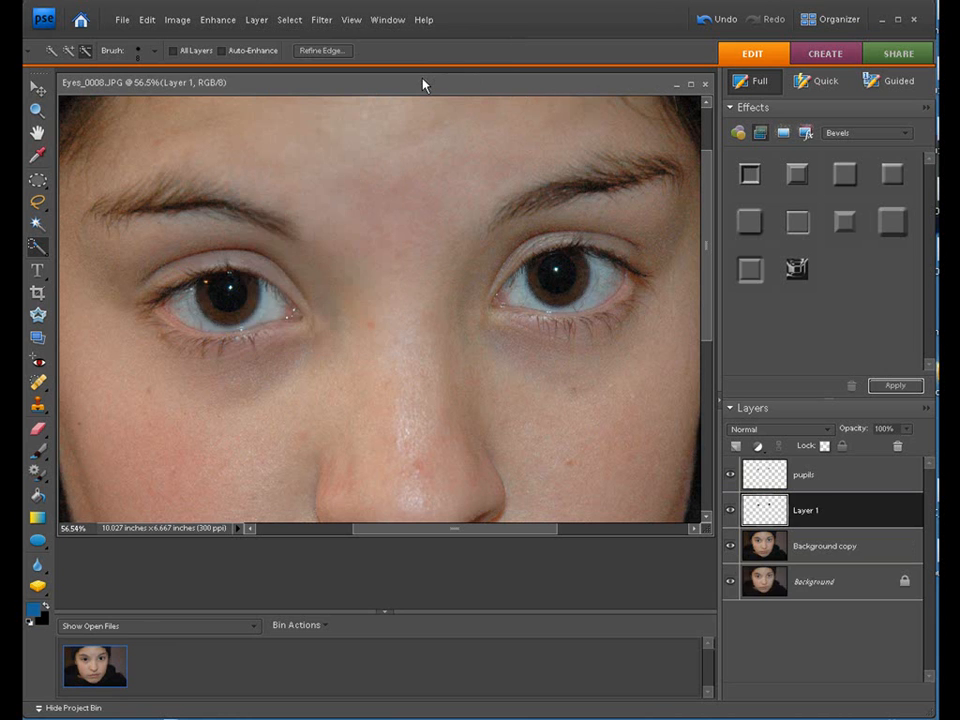
double_click(810, 512)
type("eyes")
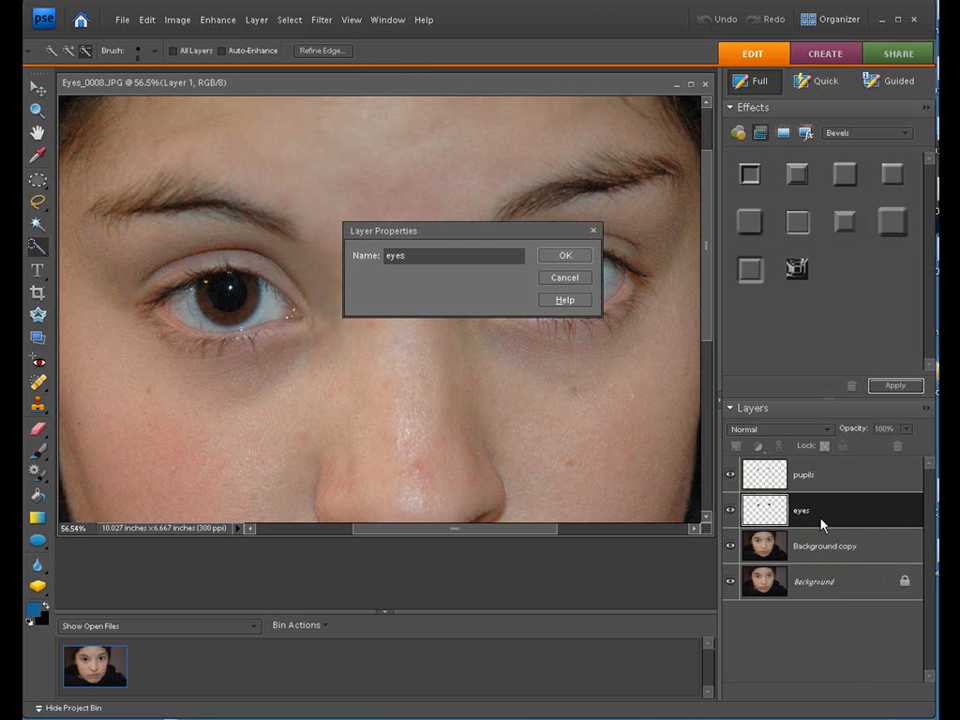
left_click(571, 256)
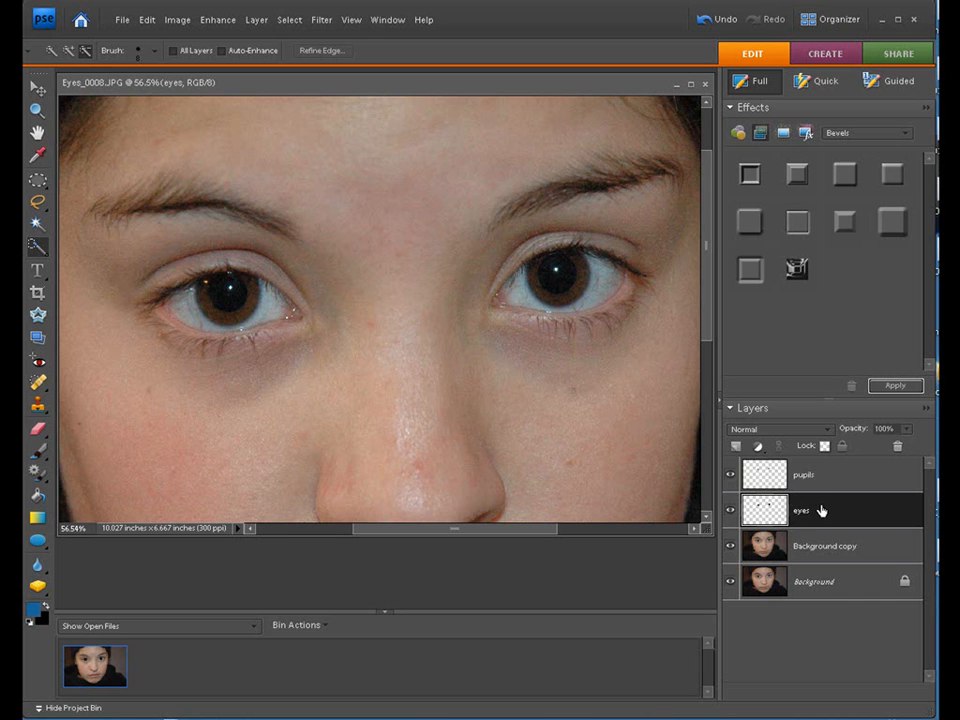
Set the eyes layer's blend mode to Color and choose a bright light blue as the foreground color
left_click(826, 429)
left_click(760, 402)
left_click(34, 612)
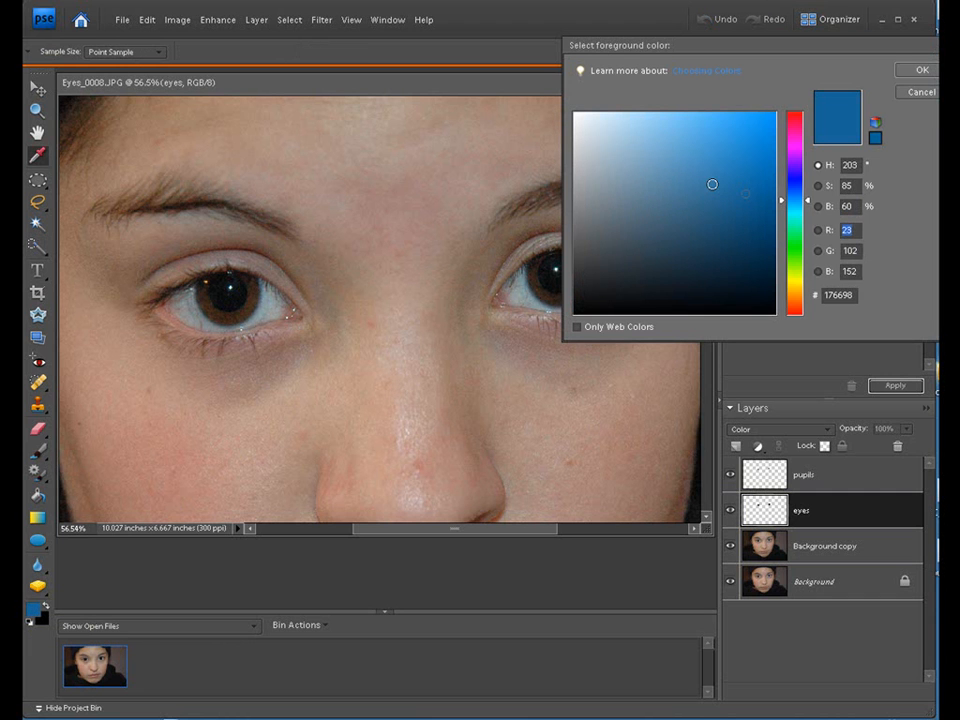
left_click(795, 208)
left_click(753, 129)
left_click(921, 71)
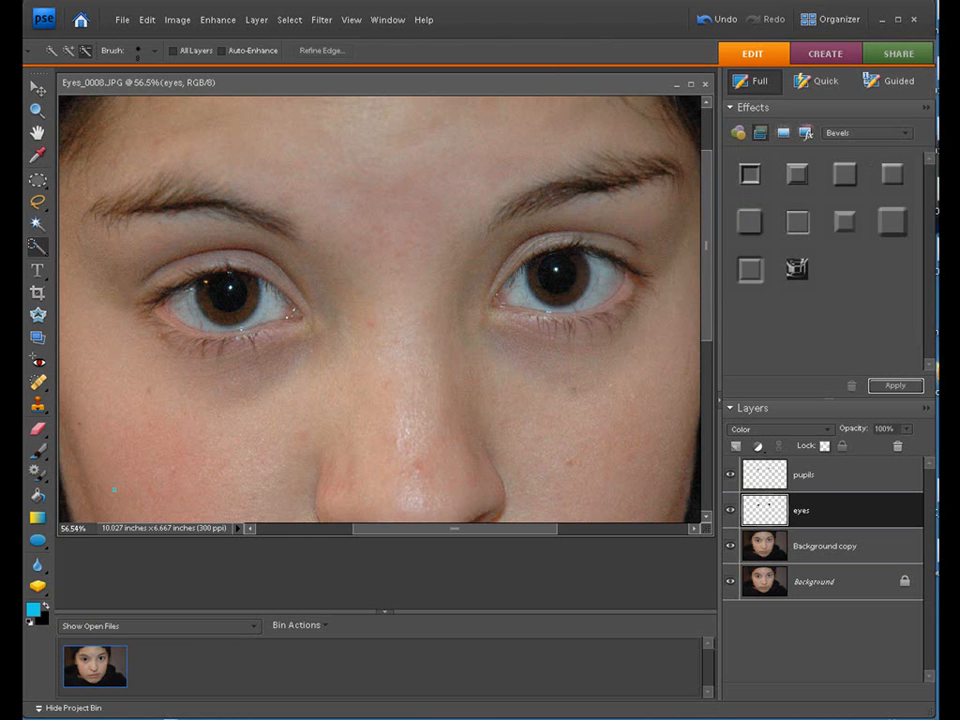
Fill both irises on the eyes layer with the light blue foreground color using the Paint Bucket
left_click(37, 494)
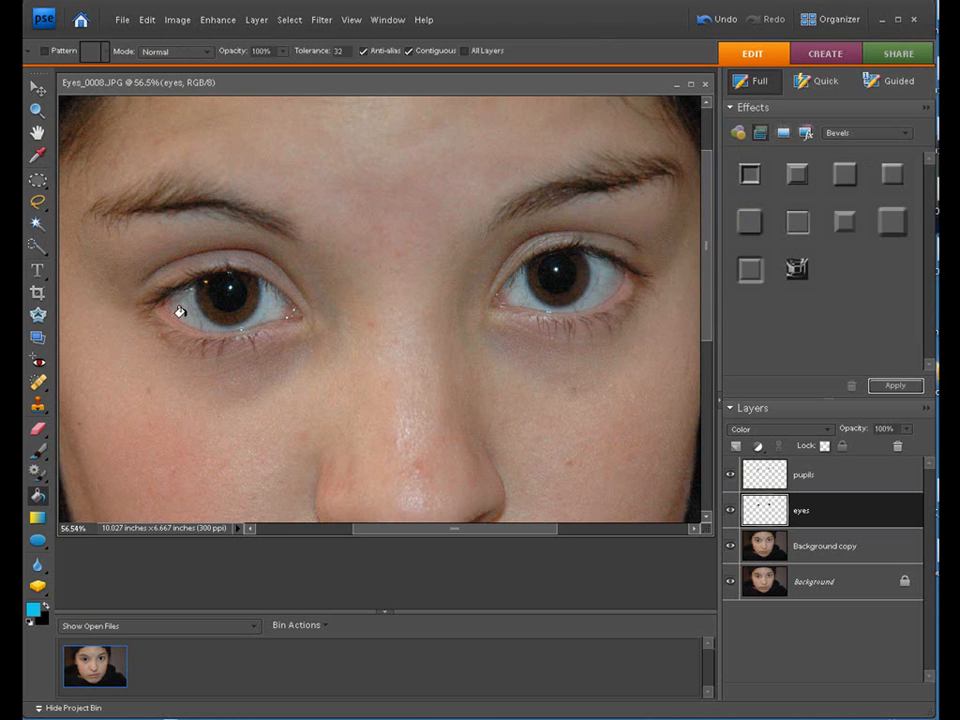
left_click(211, 283)
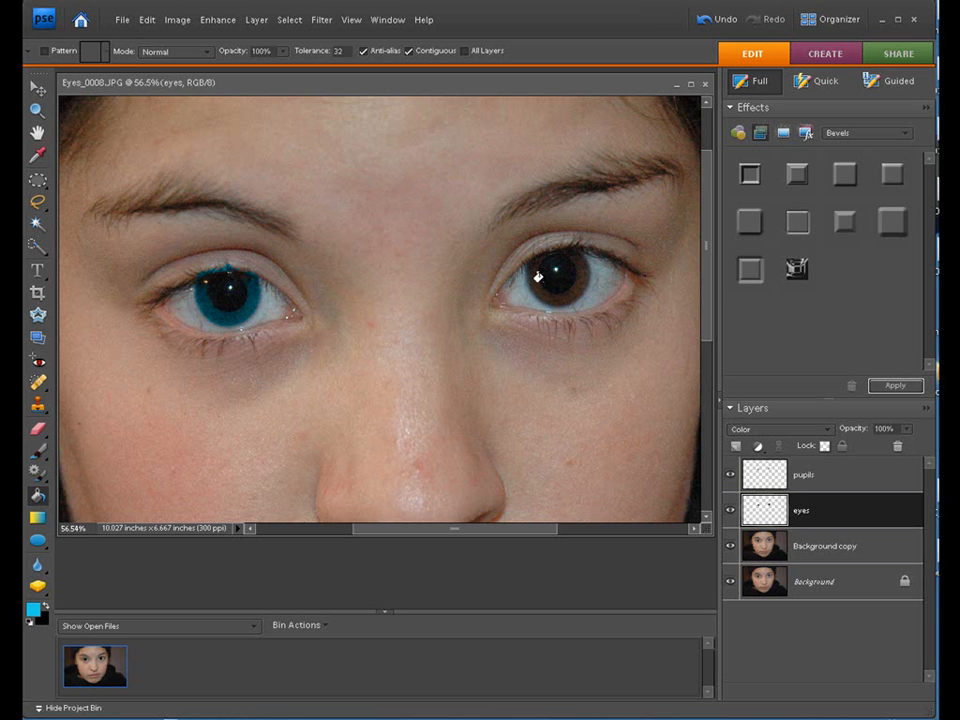
left_click(536, 280)
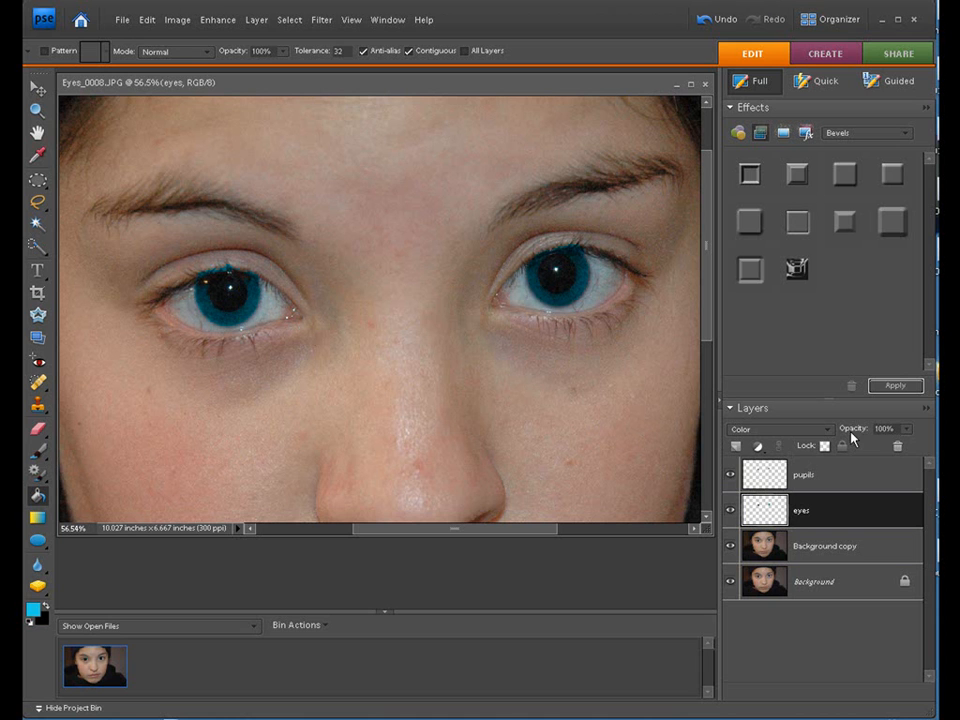
Reduce the eyes layer's opacity to 72% and activate the Eraser tool
mouse_move(857, 434)
left_mouse_down()
mouse_move(838, 435)
mouse_move(855, 432)
left_mouse_up()
left_click(38, 428)
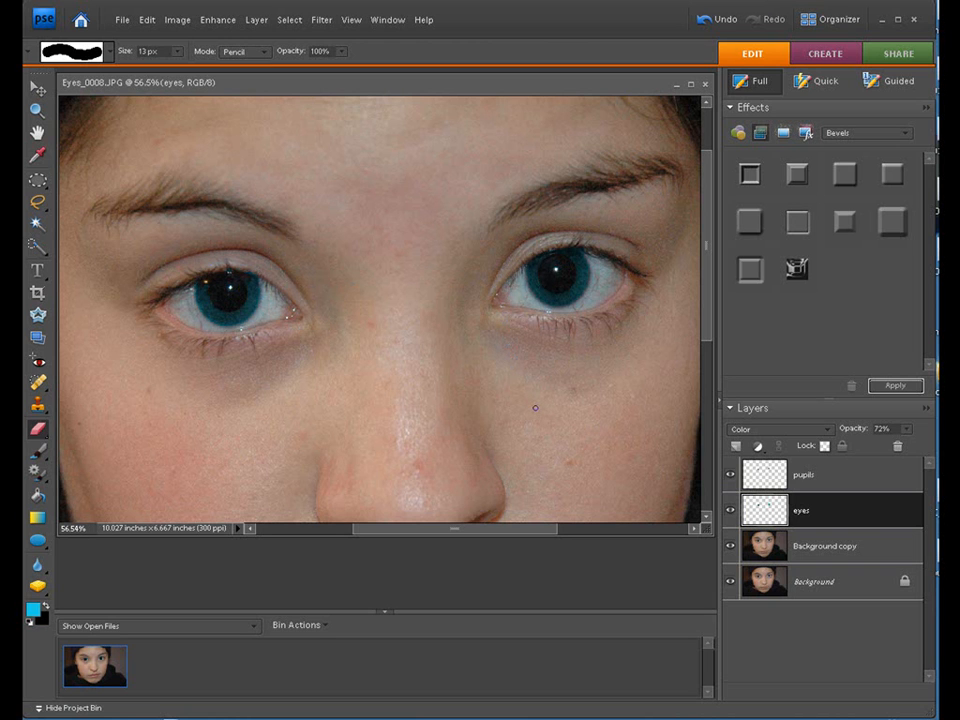
Duplicate the eyes layer
key("ctrl+j")
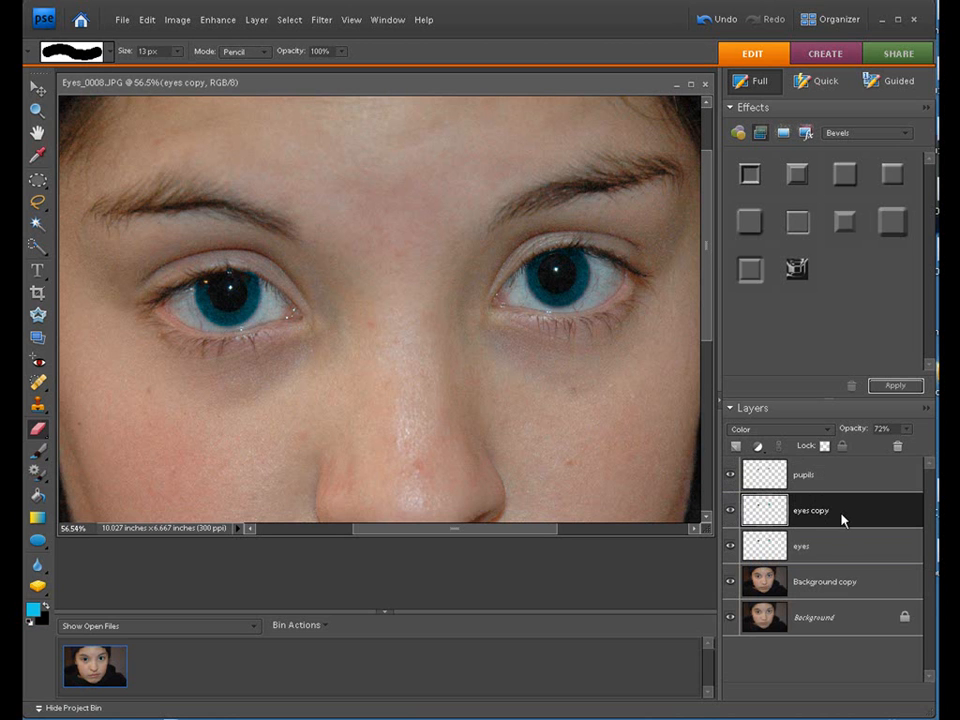